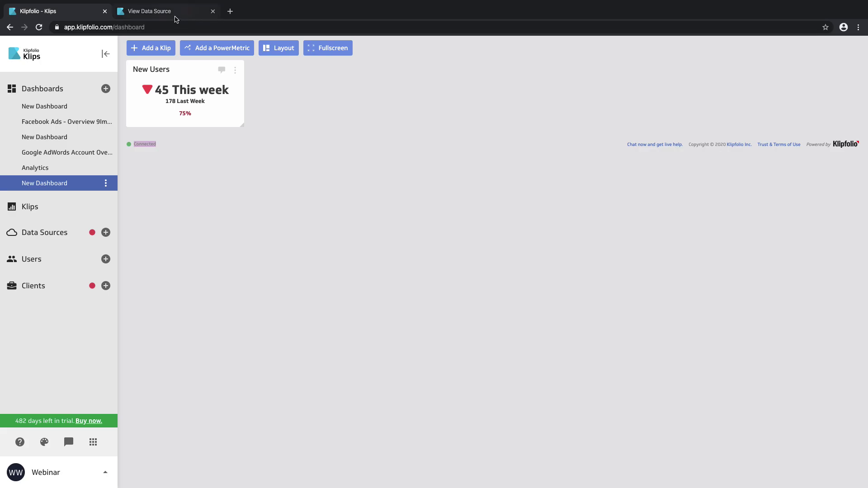
Browse the Current Data table of Website Performance - Momospot up, down and sideways.
click(176, 19)
scroll(189, 104, up, 3)
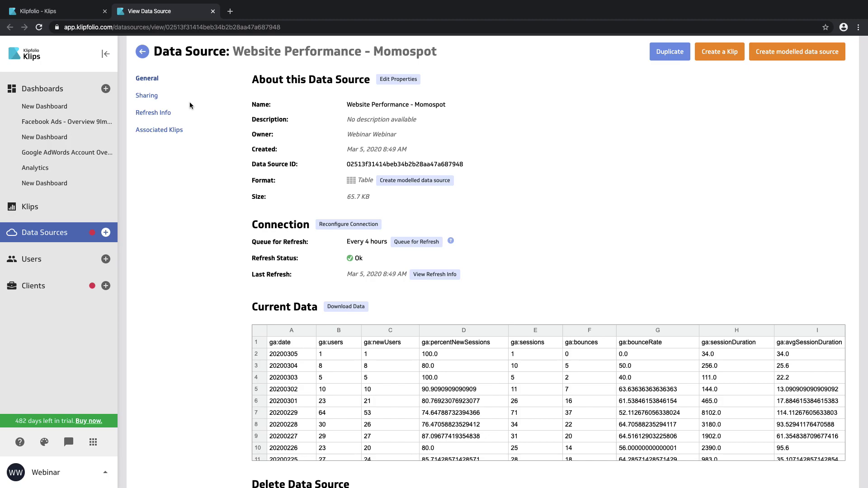
scroll(190, 105, down, 3)
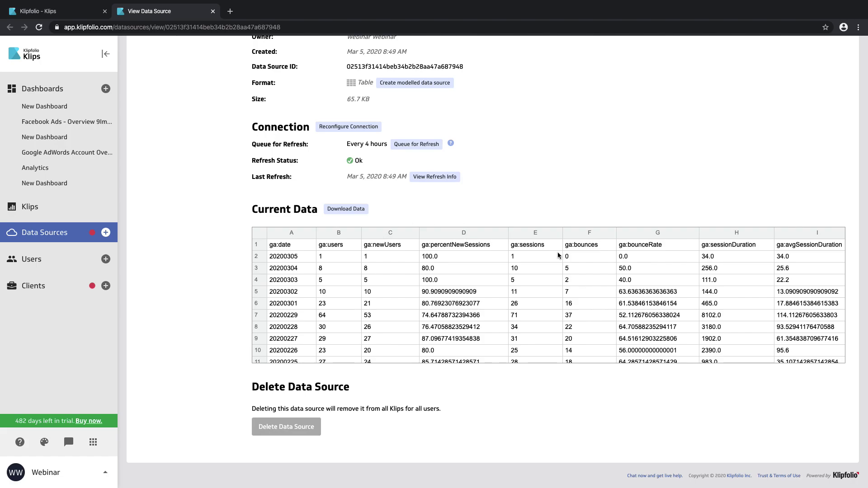
scroll(592, 281, right, 3)
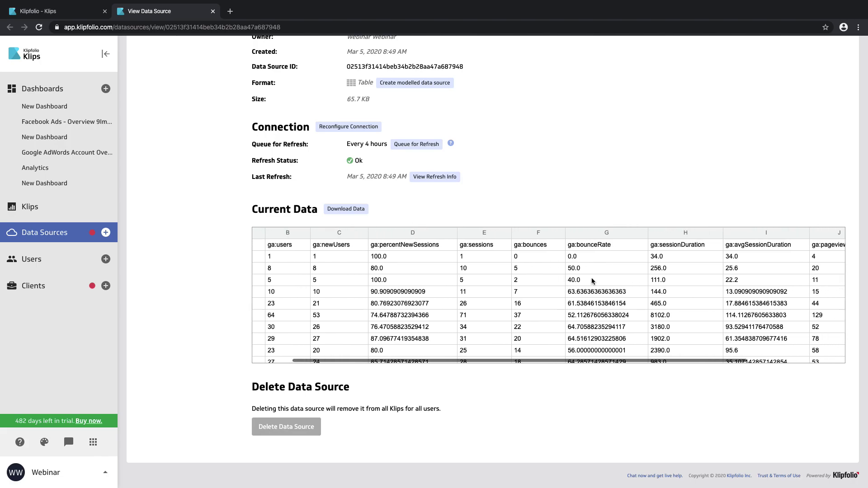
scroll(593, 281, left, 3)
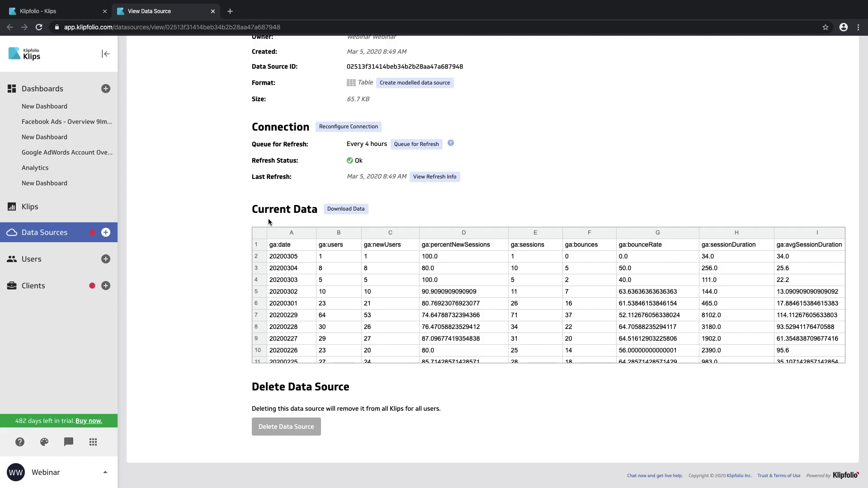
scroll(271, 183, up, 3)
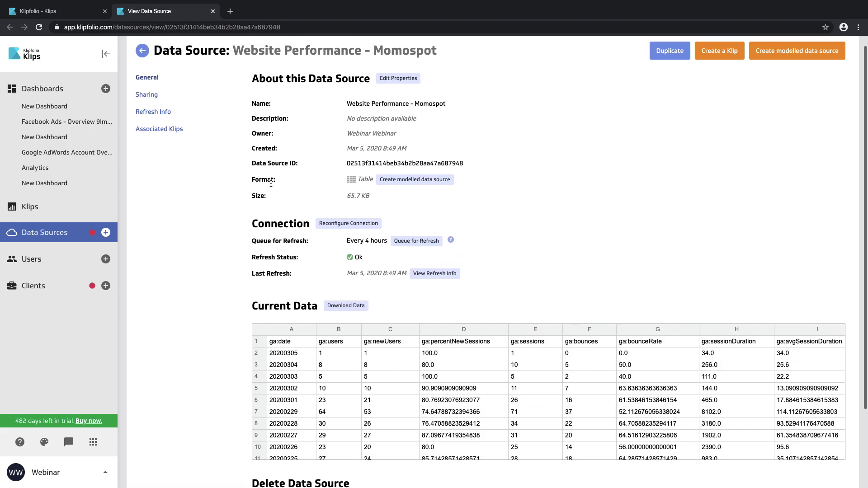
Create a Klip from this data source with a Value Pair component, then select its Primary Value.
click(722, 54)
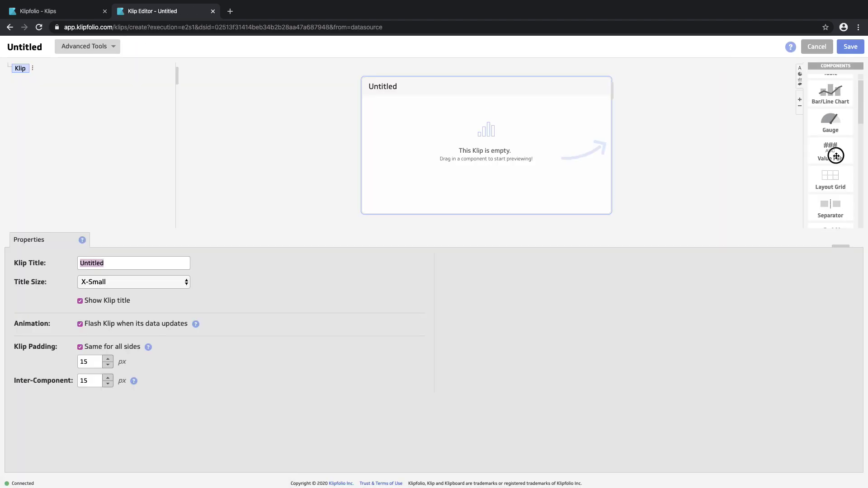
drag(836, 156, 571, 152)
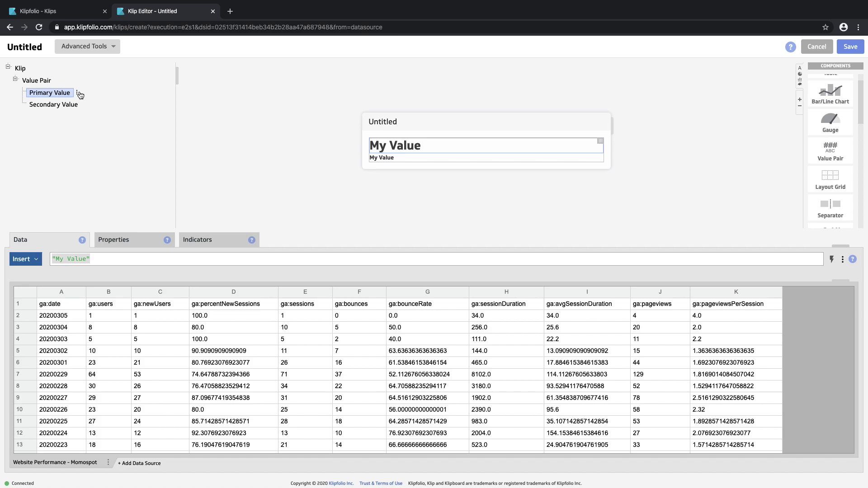
click(72, 107)
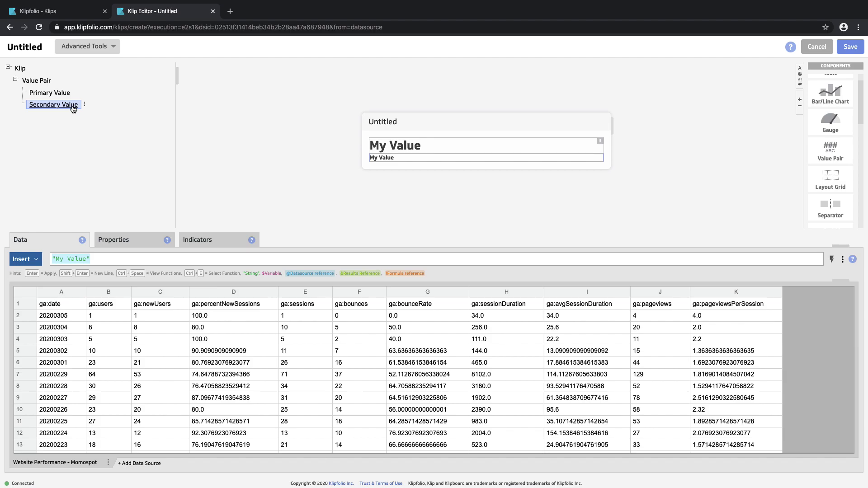
click(63, 93)
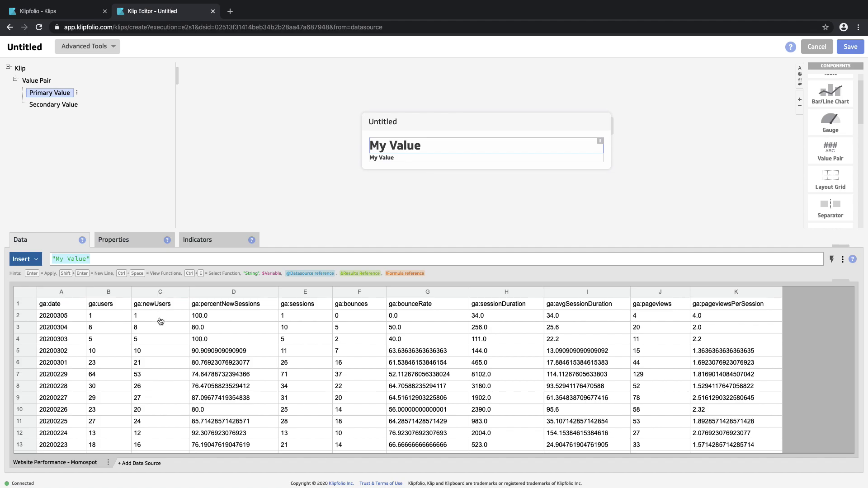
Bind the primary value to column C (ga:newUsers) and show it as an aggregated total of 6,909.
click(166, 293)
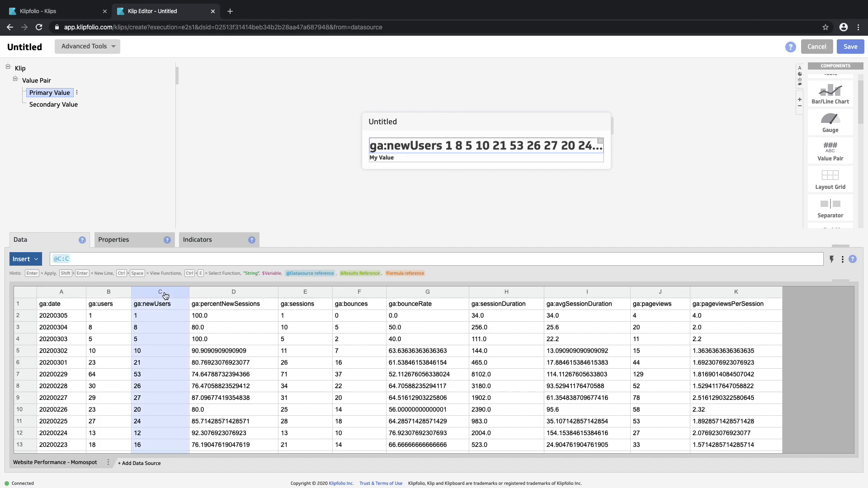
click(77, 93)
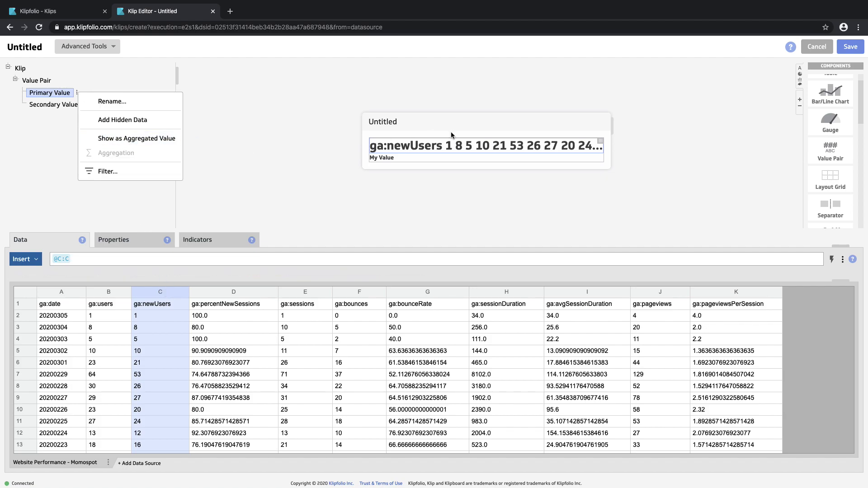
click(168, 140)
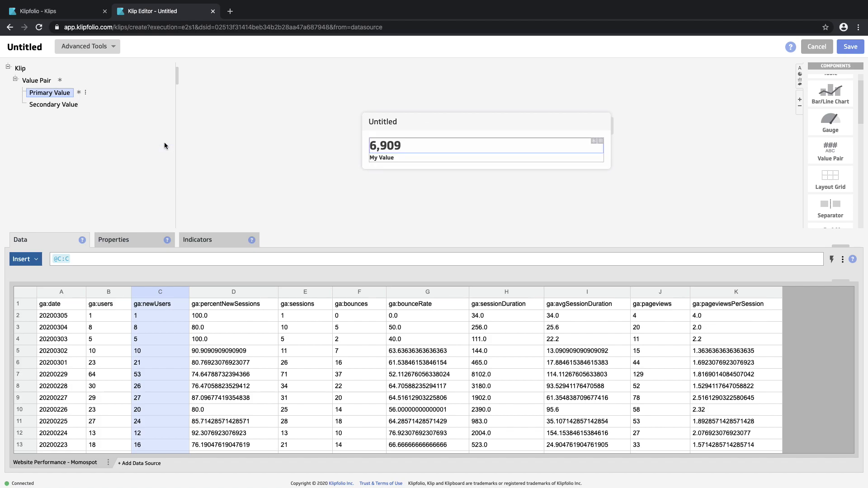
click(85, 92)
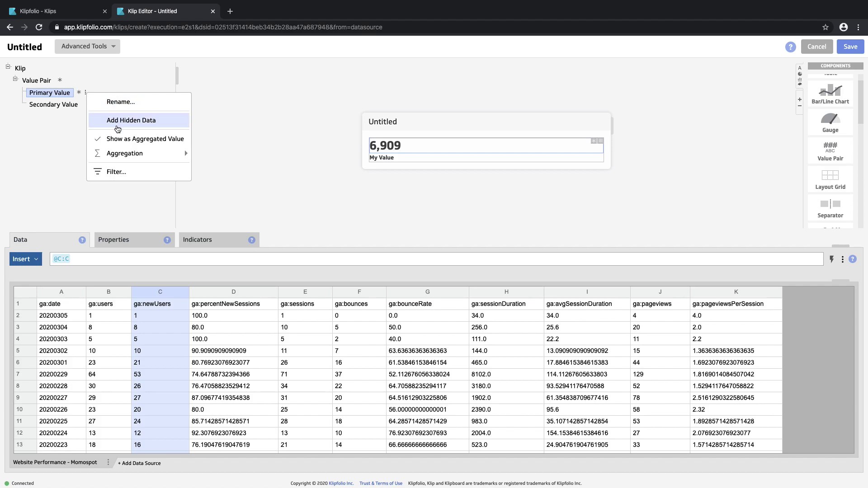
Keep the Sum aggregation and add an Untitled hidden data item beneath the primary value.
mouse_move(126, 154)
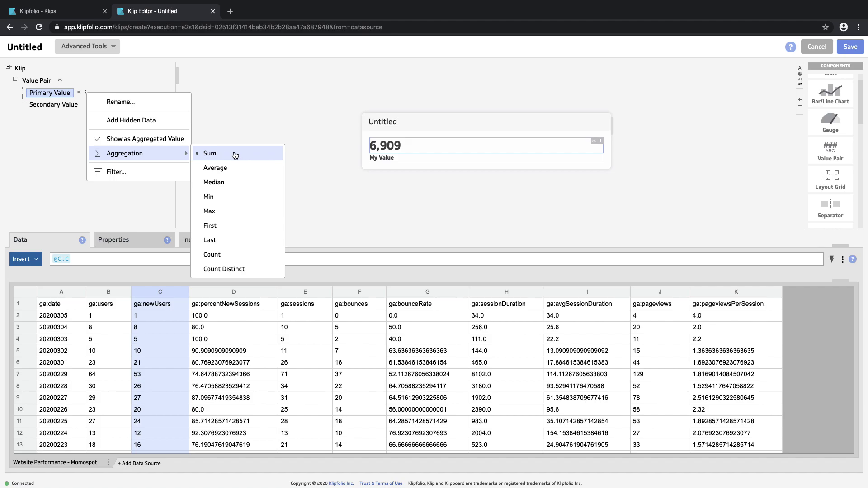
click(297, 148)
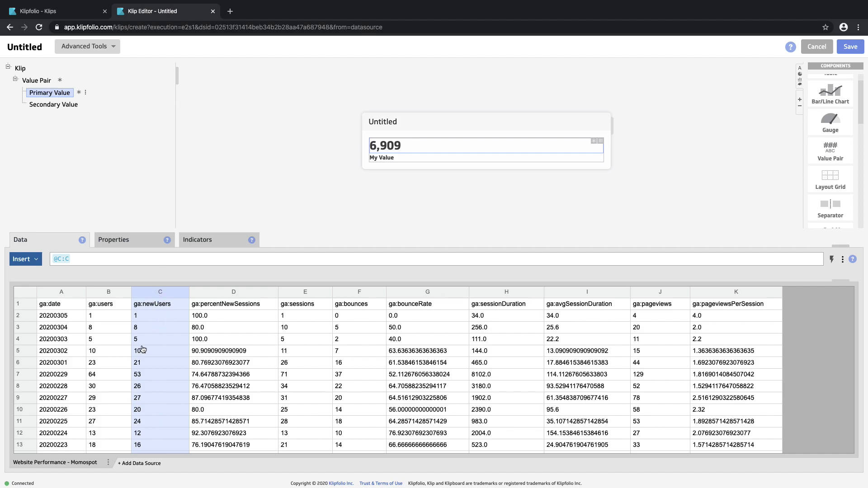
click(88, 93)
click(112, 119)
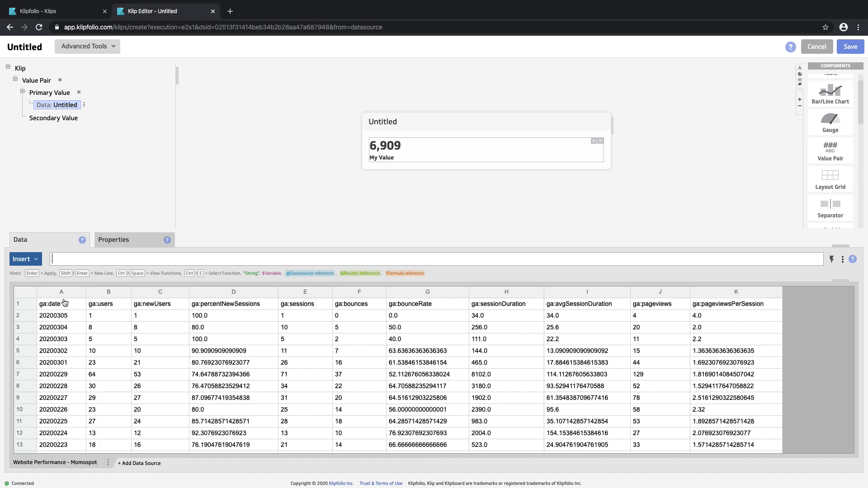
Select the hidden data item and base it on column A (ga:date).
click(80, 93)
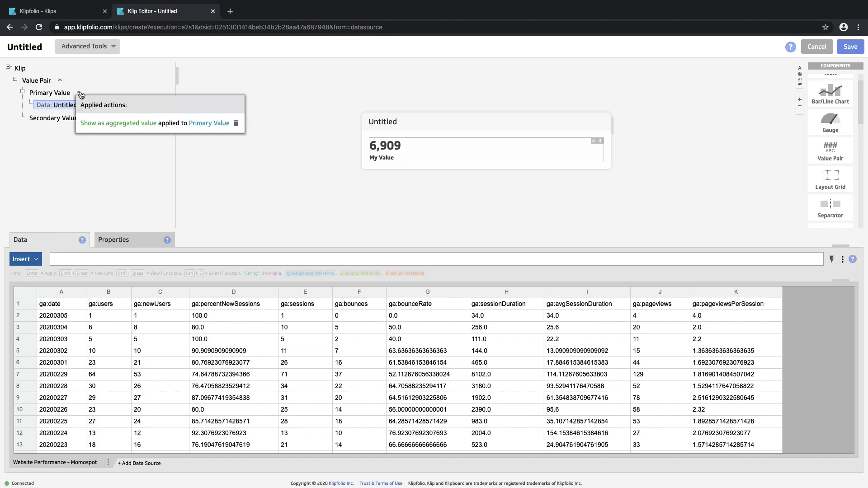
click(64, 93)
click(85, 92)
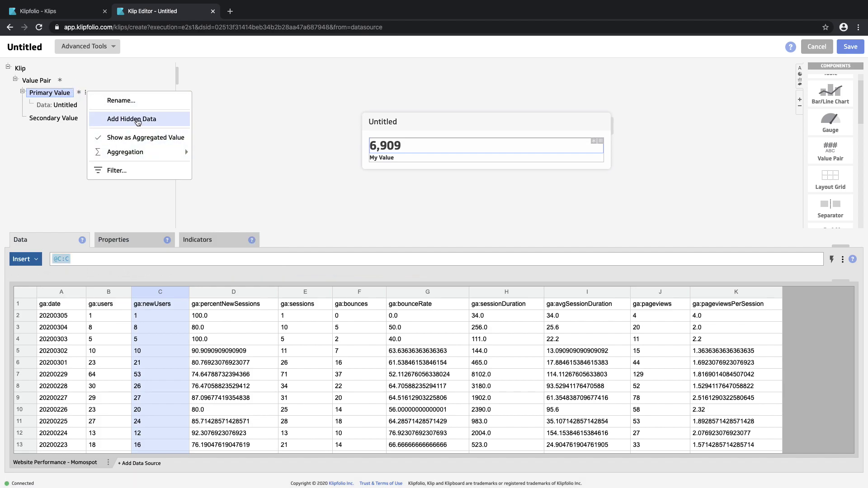
click(138, 120)
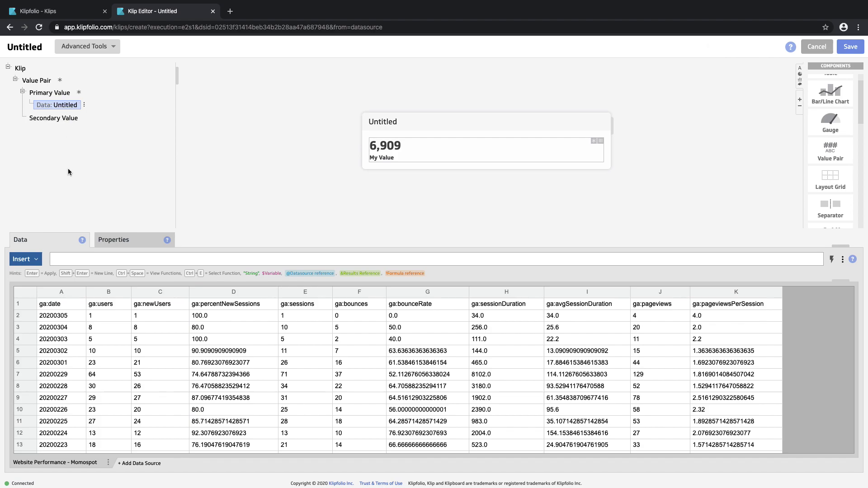
click(71, 296)
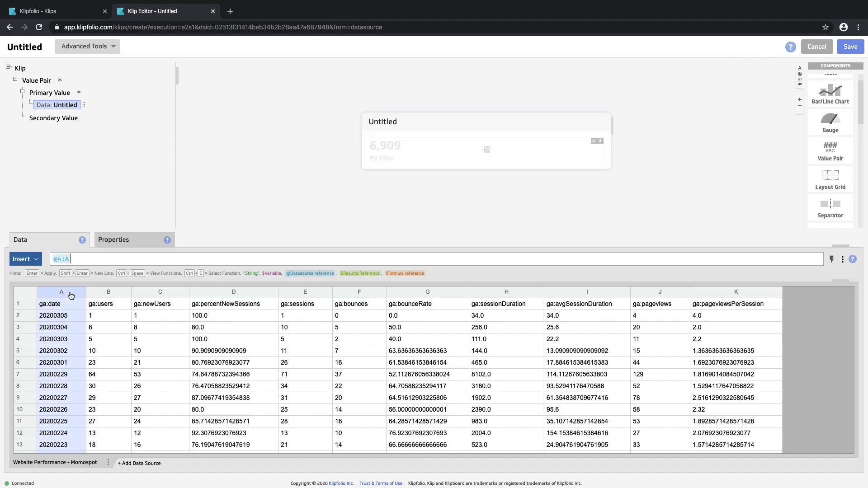
Rename the hidden data item to 'This Week Filter'.
click(84, 105)
click(103, 110)
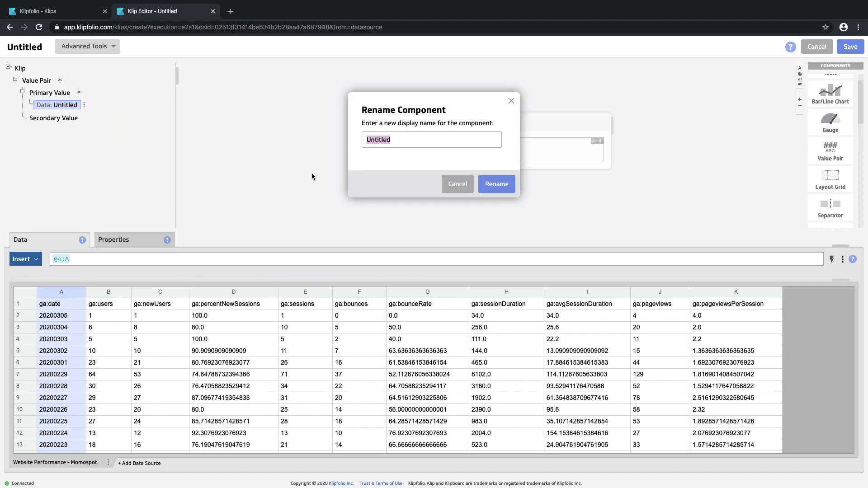
text(This Week Filter)
click(500, 188)
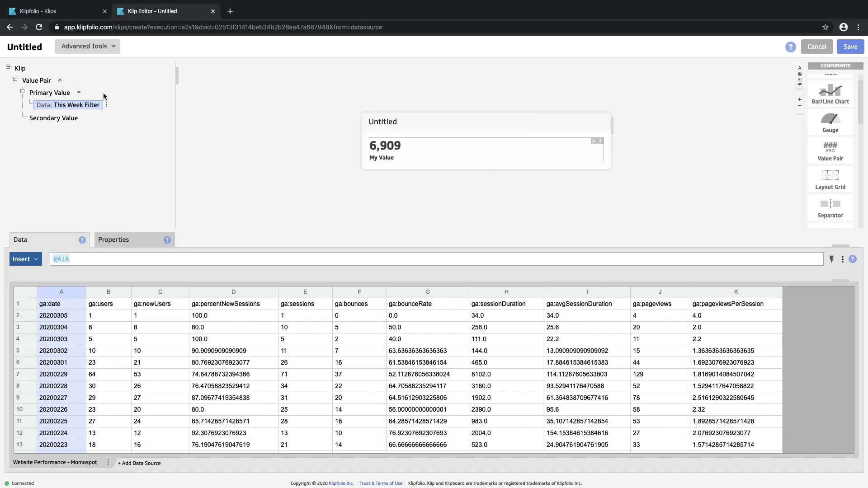
Filter This Week Filter by a Week unit-to-date condition so the primary value reads 45.
click(107, 105)
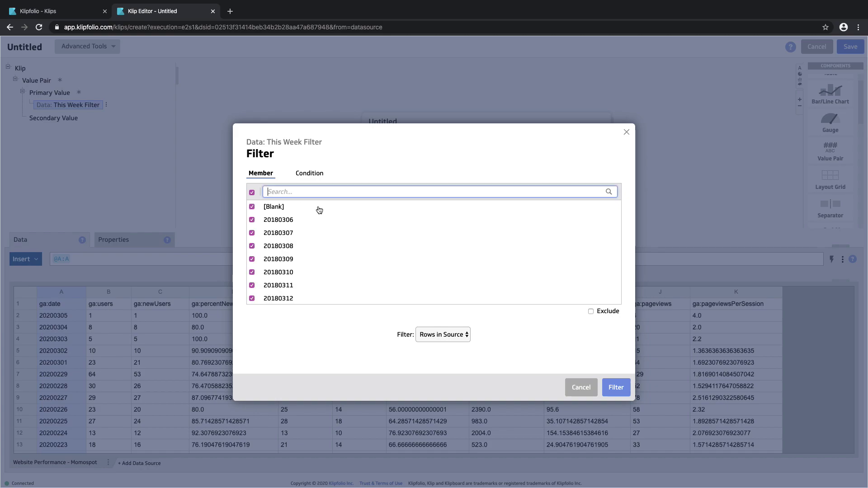
click(318, 175)
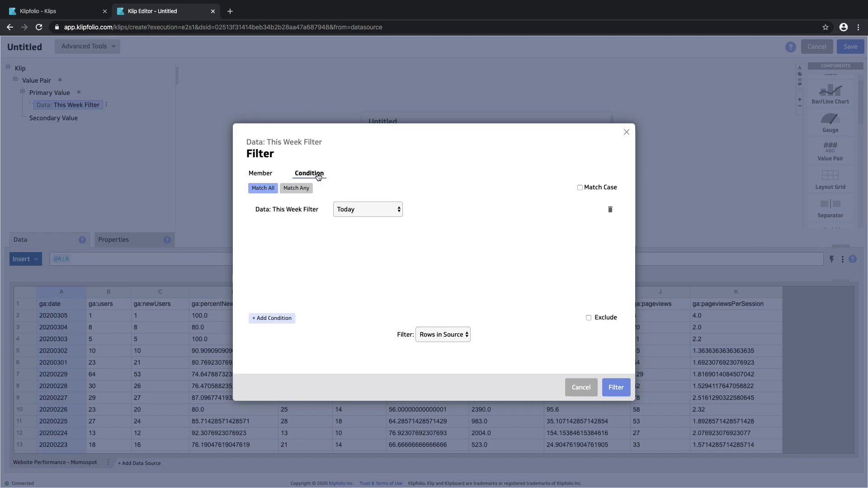
click(380, 209)
click(376, 226)
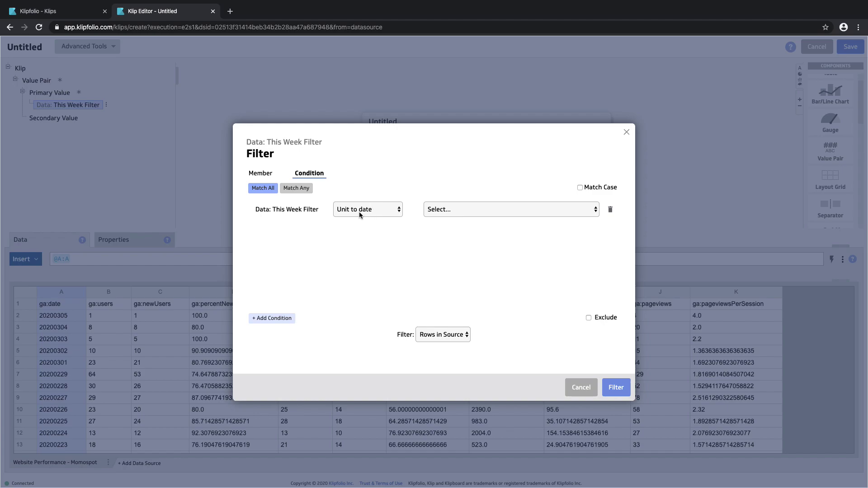
click(445, 211)
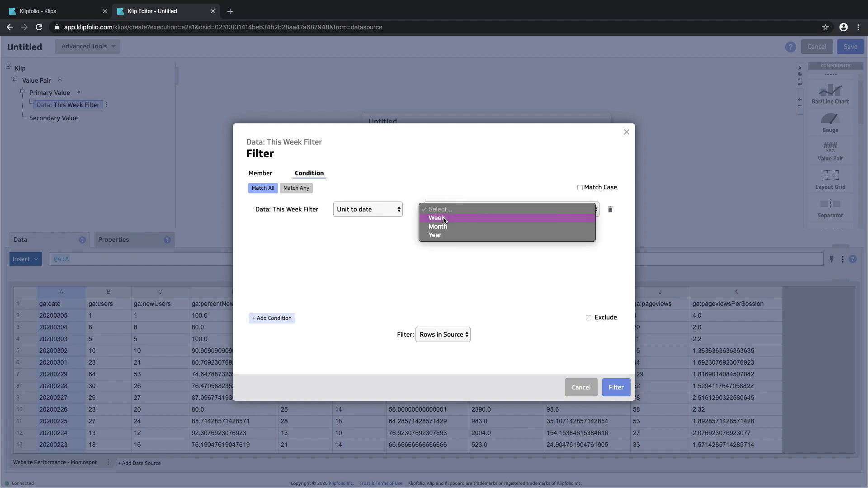
click(443, 218)
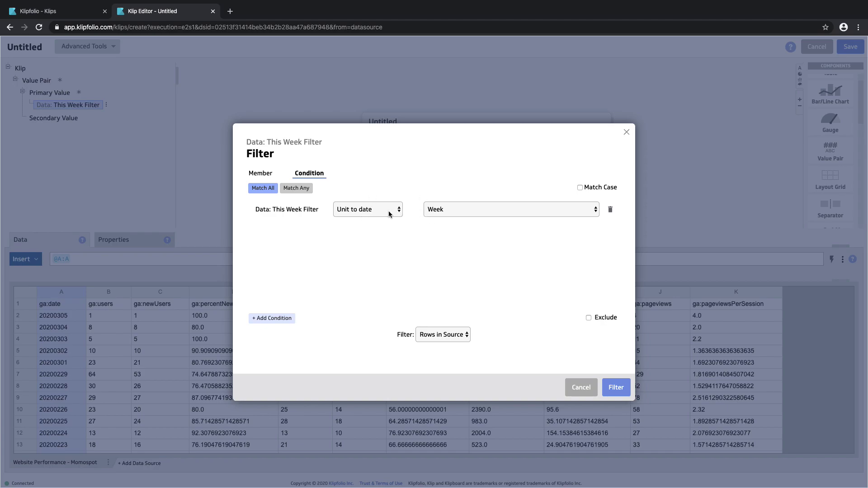
click(616, 388)
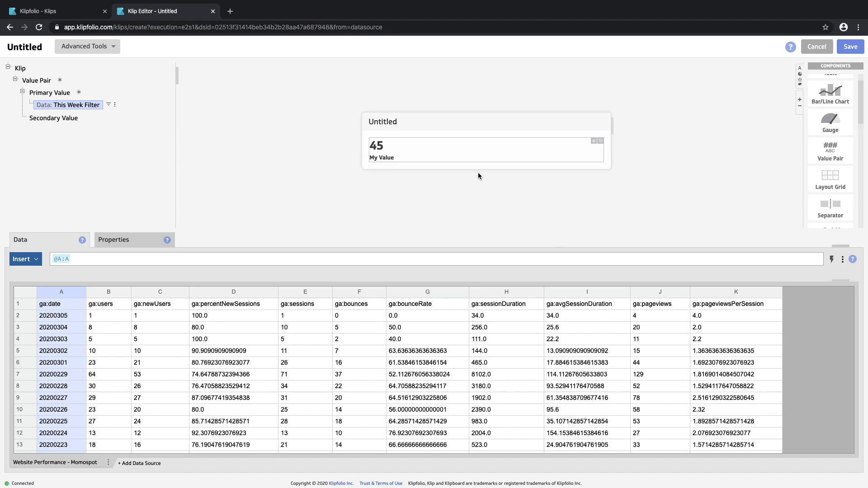